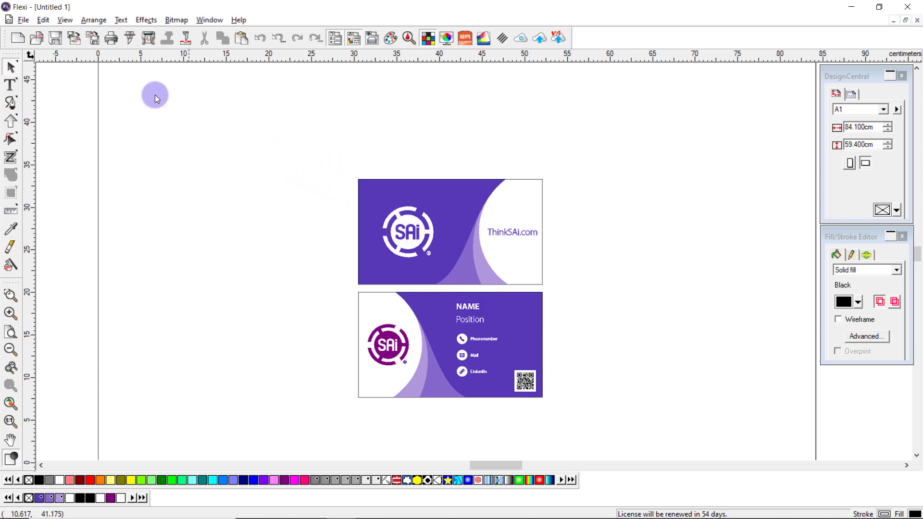
Send the artwork to the Approval Tool as a new approval job.
left_click(23, 20)
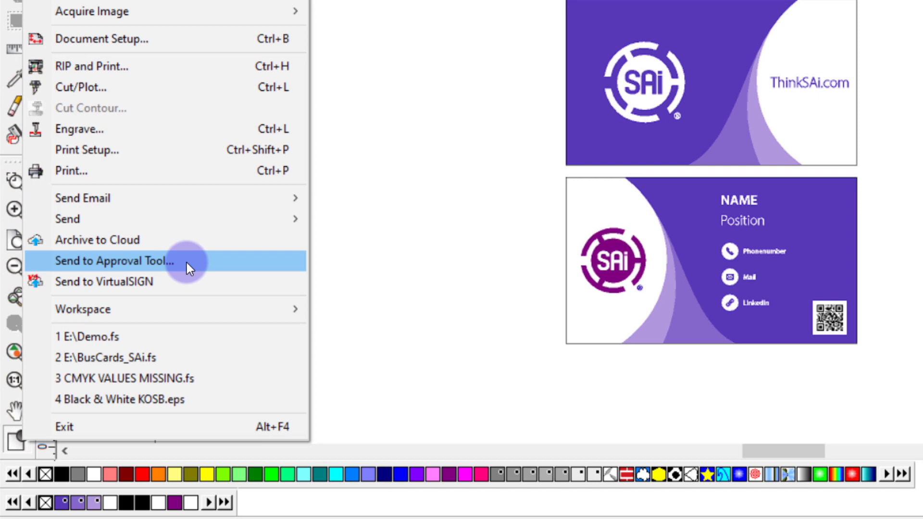
left_click(219, 222)
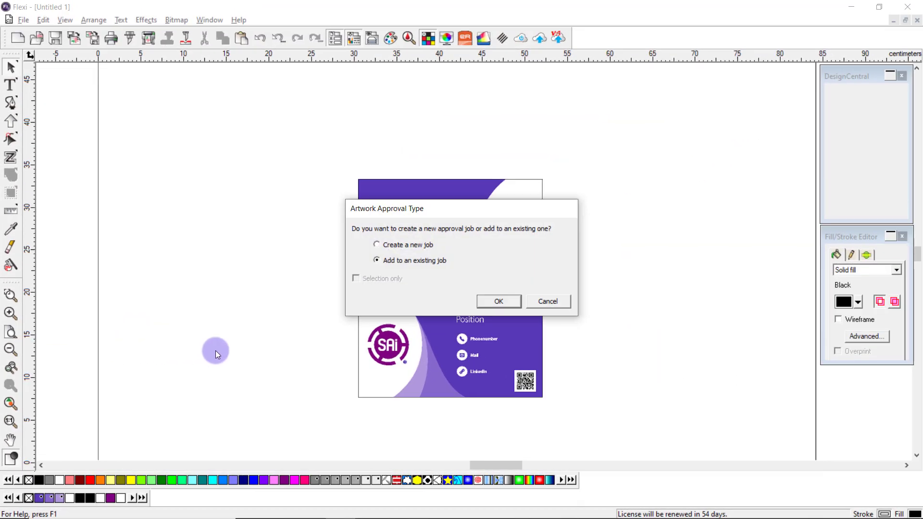
left_click_drag(484, 201, 581, 65)
left_click_drag(495, 86, 492, 90)
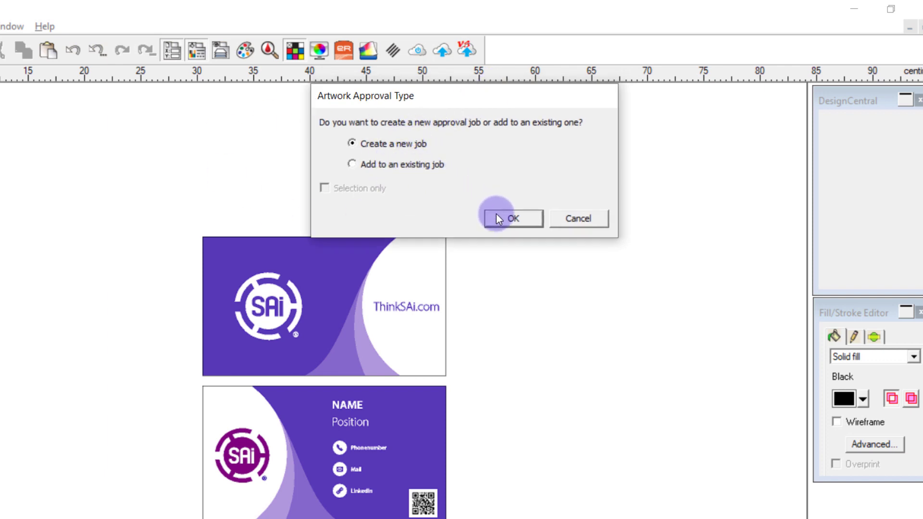
left_click(512, 218)
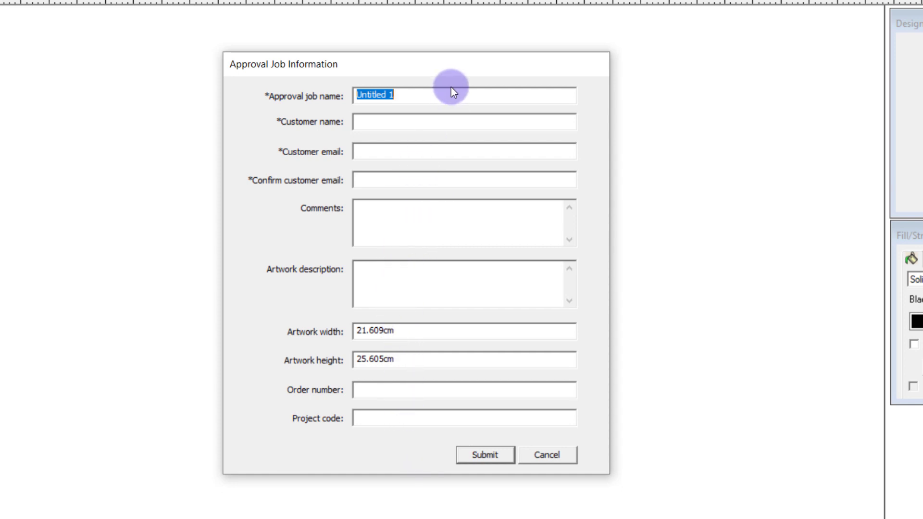
Enter job name 'Business cards', customer 'SAi', and the customer's e-mail address twice.
type("Business cards")
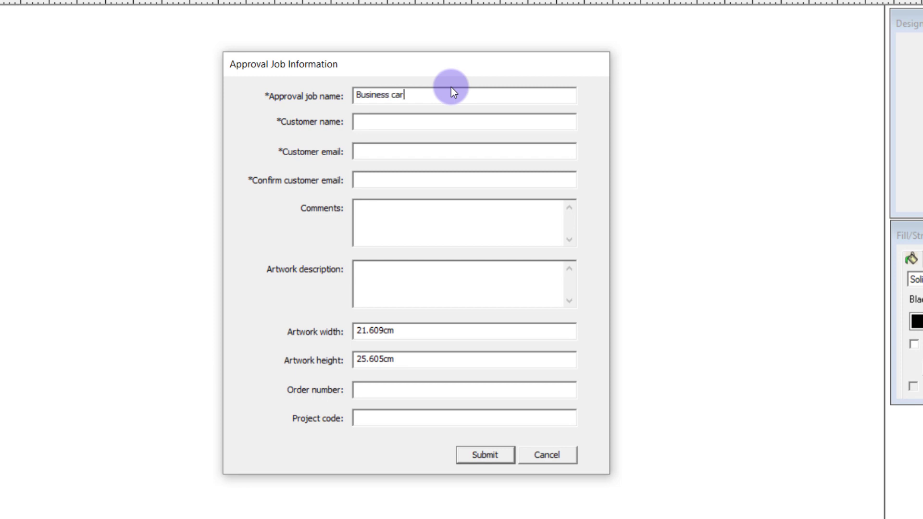
key("Tab")
type("SAi")
key("Tab")
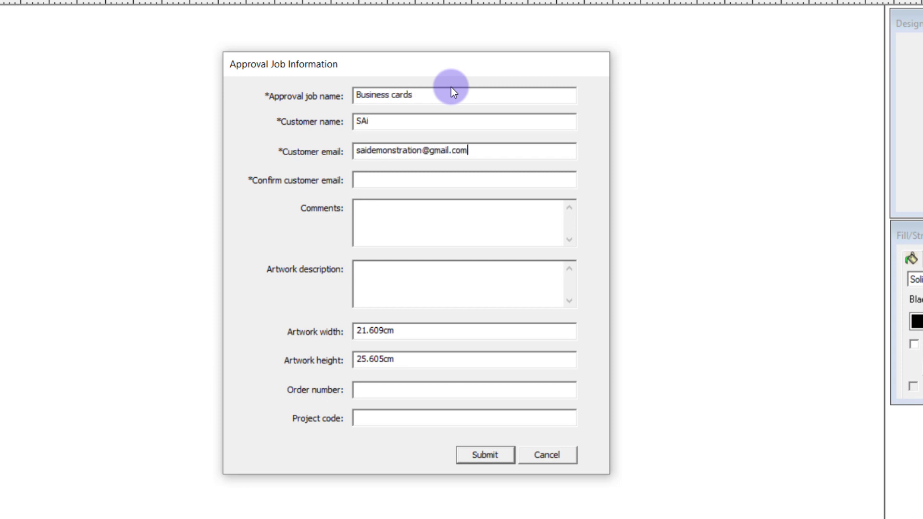
key("Tab")
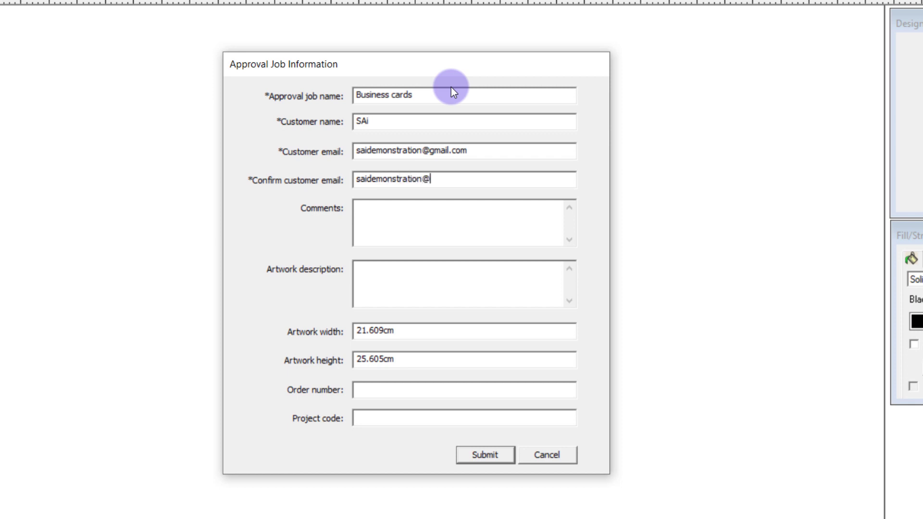
Add the comment 'Business cards in Purple, let me know if you have any feedback', the order number and the project code.
key("Tab")
type("Business cards in Purple, let me k")
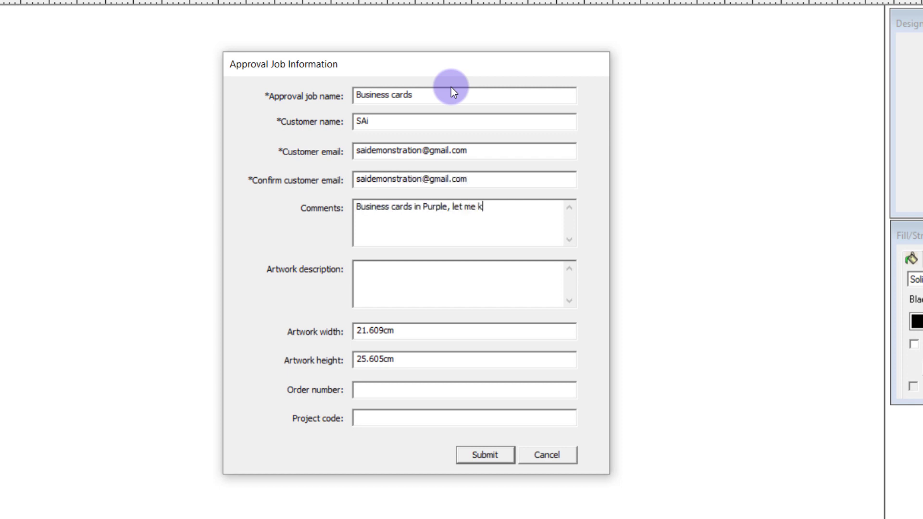
type("now if you have any feedback")
key("Return")
key("Tab")
key("Tab")
key("Tab")
key("Tab")
type("12345")
key("Tab")
type("12345")
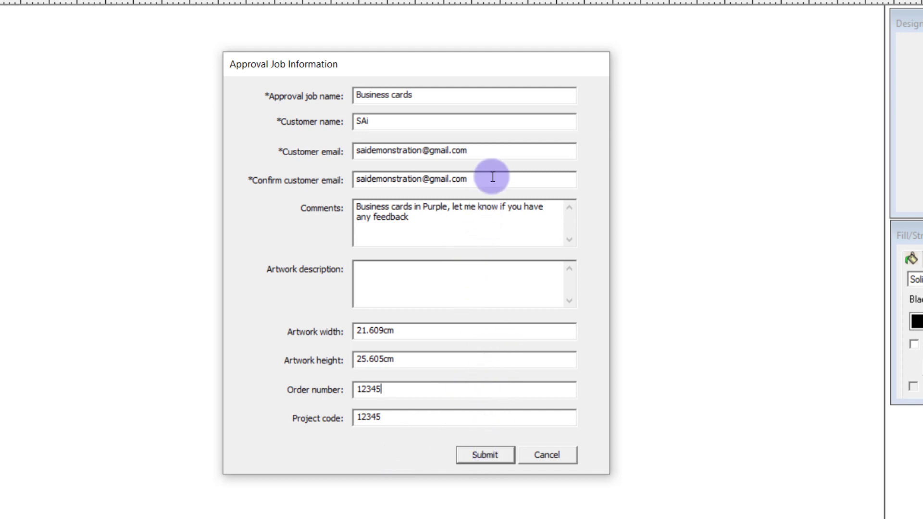
left_click(493, 152)
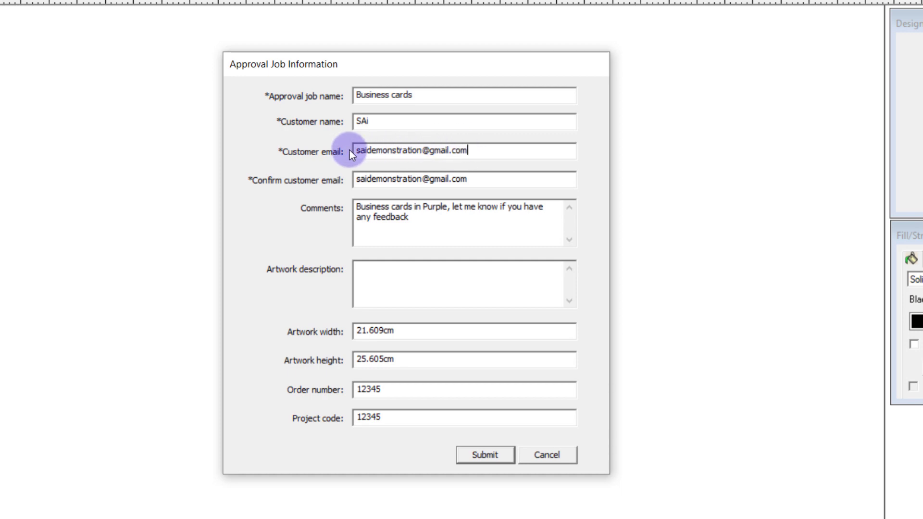
Submit the job, then open the SAi approval request email in Gmail and its review link.
left_click(505, 456)
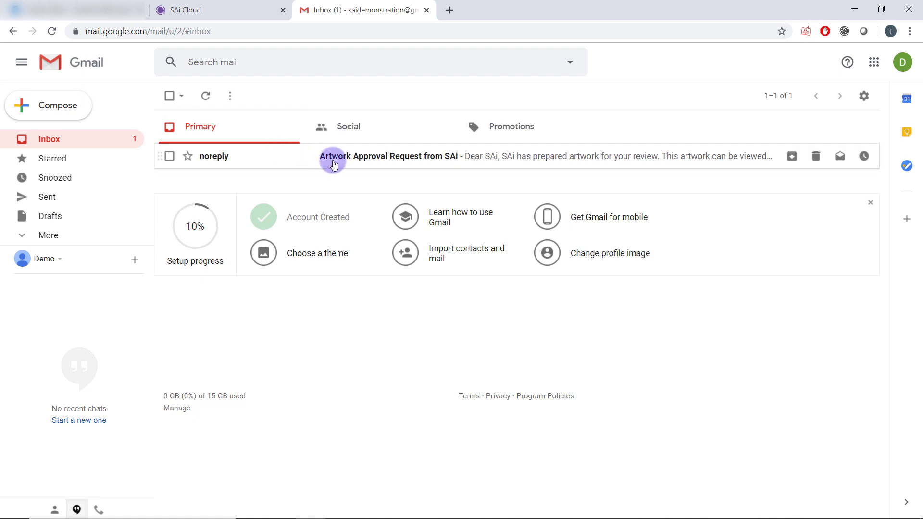
left_click(450, 170)
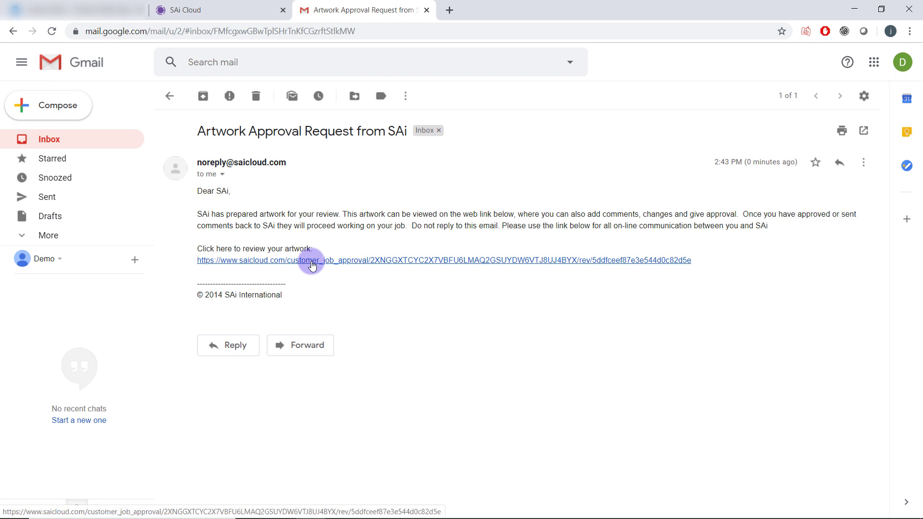
left_click(312, 262)
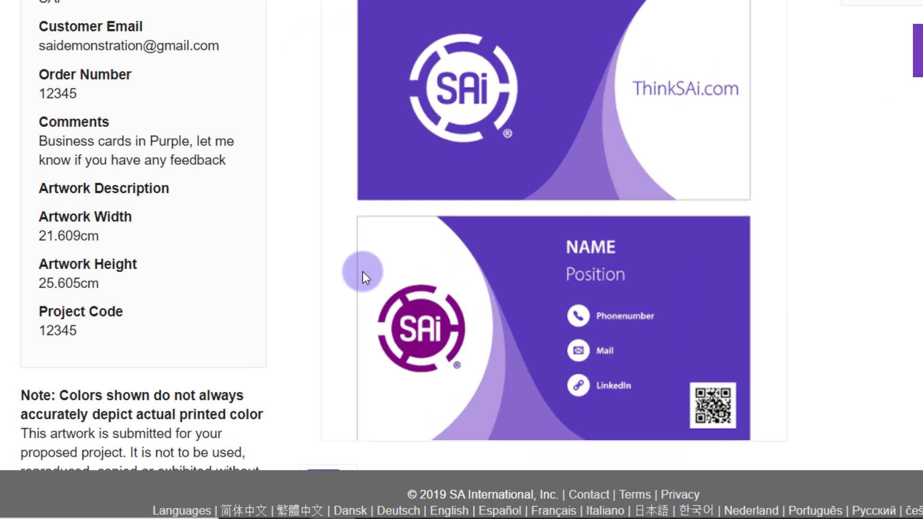
Mark the logo and save the comment 'Please make this logo the same color as the body of the card'.
left_click_drag(367, 272, 490, 383)
type("Ple")
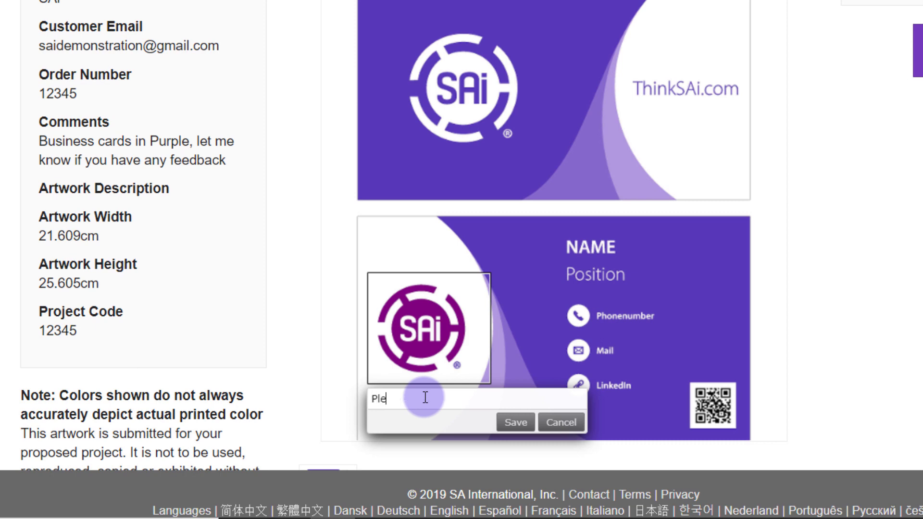
type("ase make this logo the same color as the ")
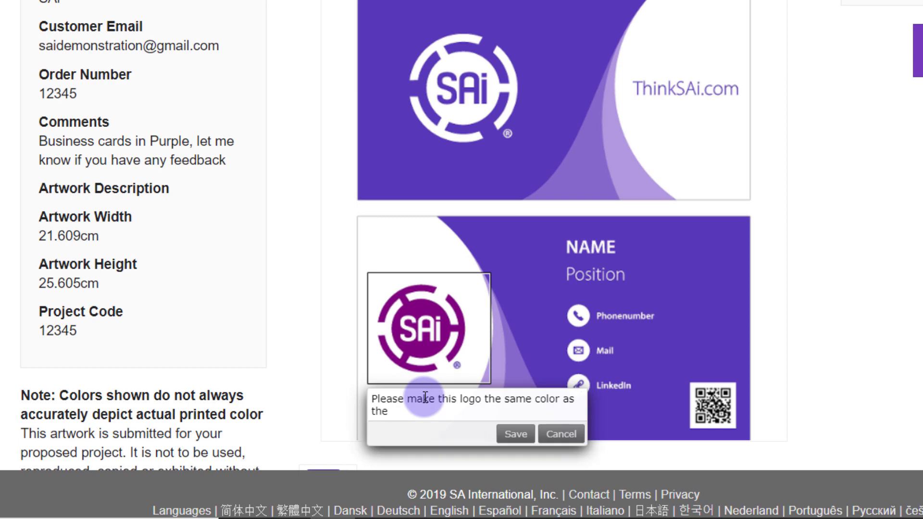
type("body of the card")
key("Return")
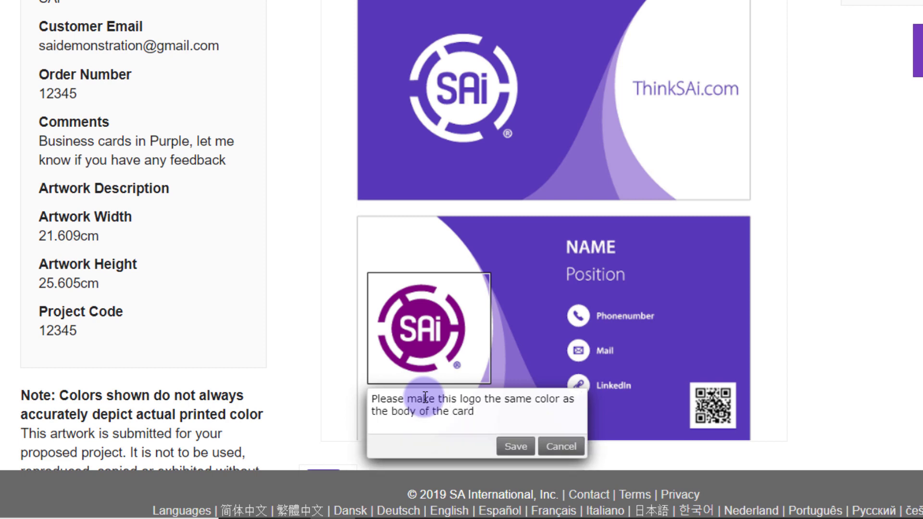
left_click(514, 446)
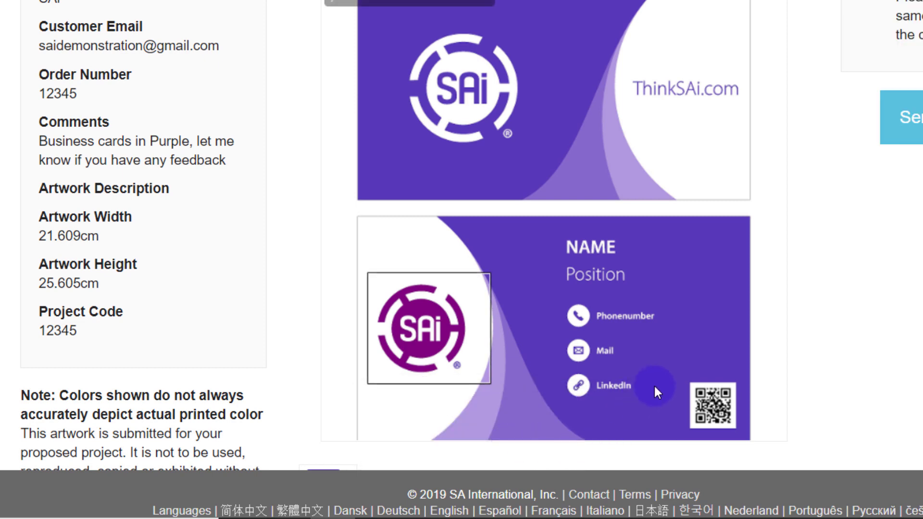
Mark the QR code, save the comment 'Please make the QR code bigg', and send both comments.
left_click_drag(669, 365, 743, 435)
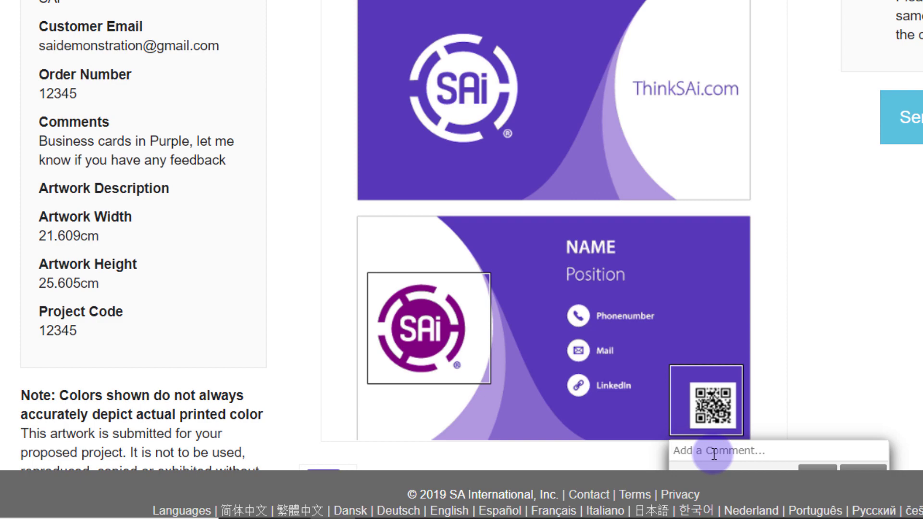
type("Please make the QR code")
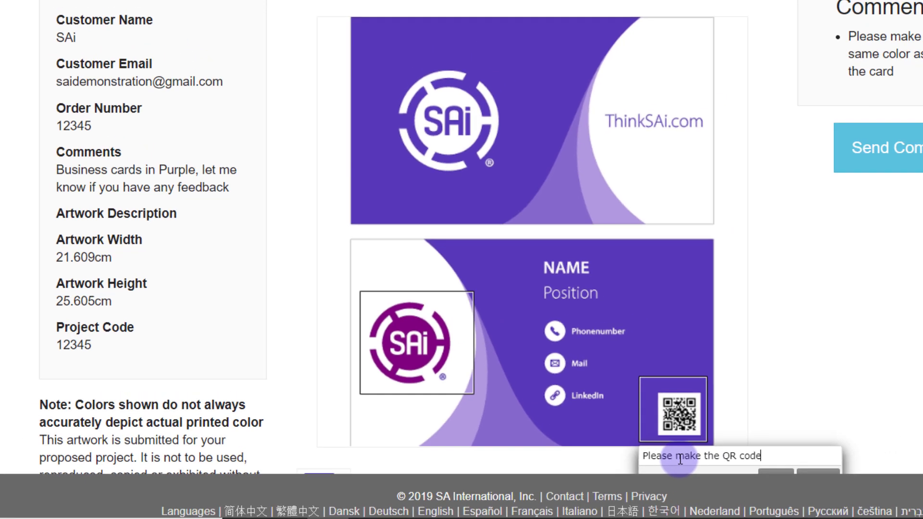
type(" bigger")
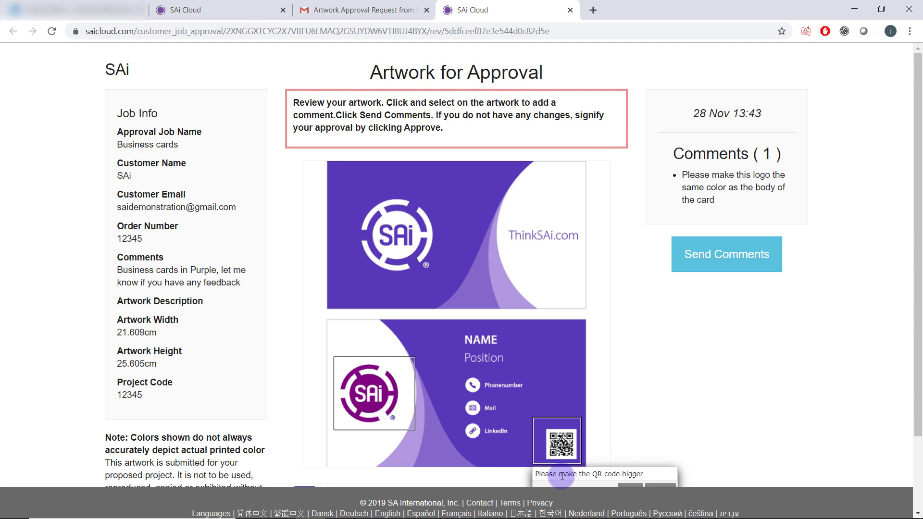
left_click(630, 485)
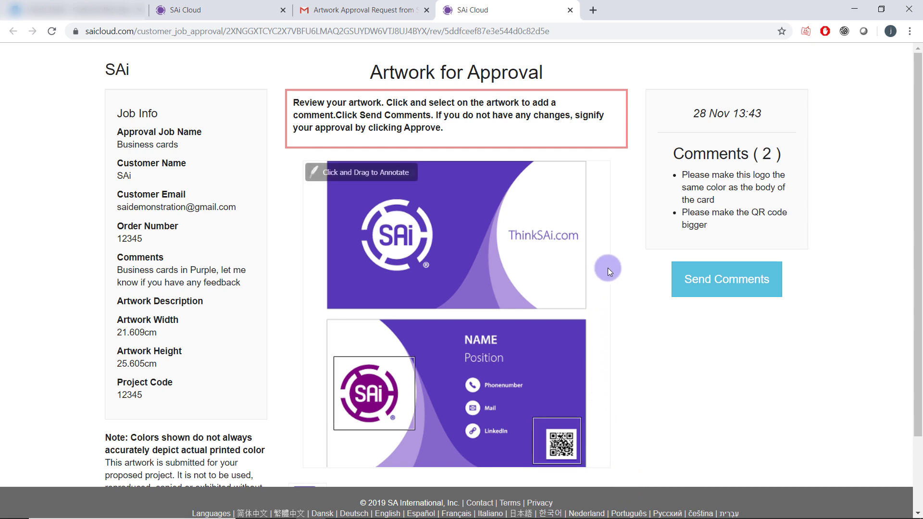
left_click(696, 278)
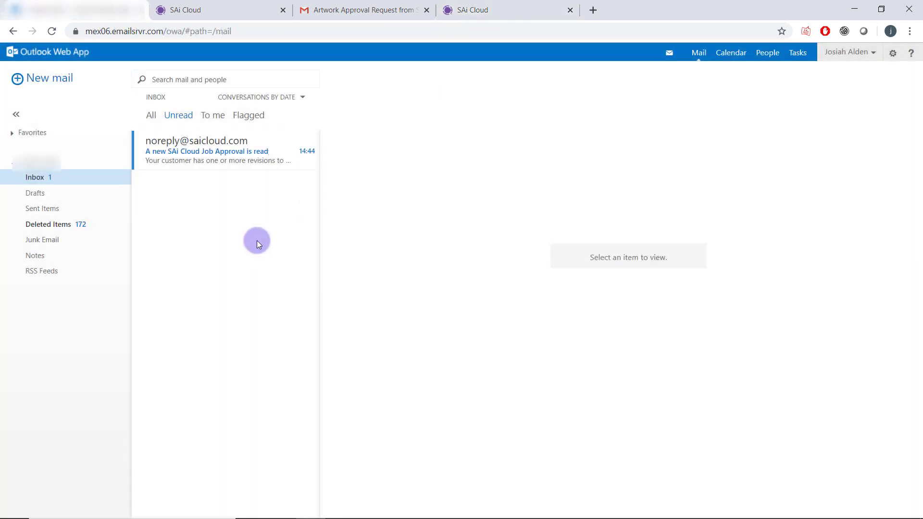
left_click(208, 163)
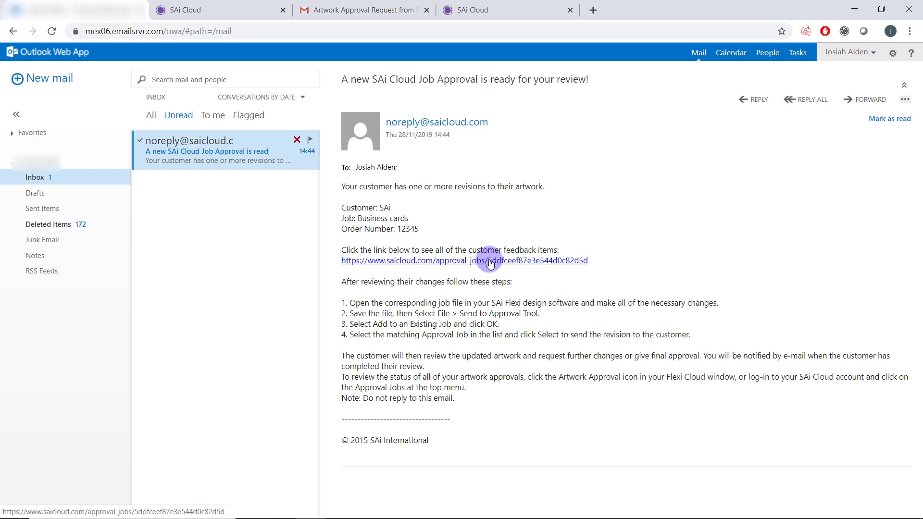
left_click(490, 262)
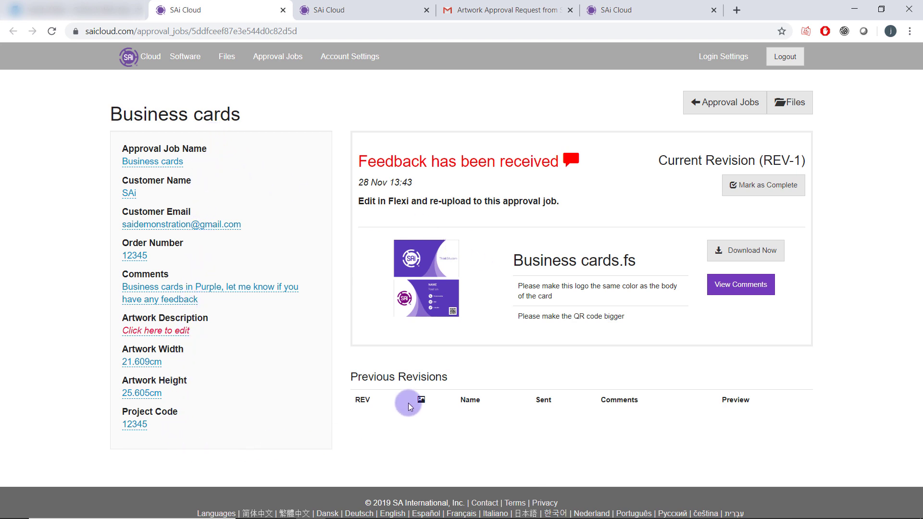
View the comments and read the logo-colour and QR-code notes on the artwork.
left_click(737, 297)
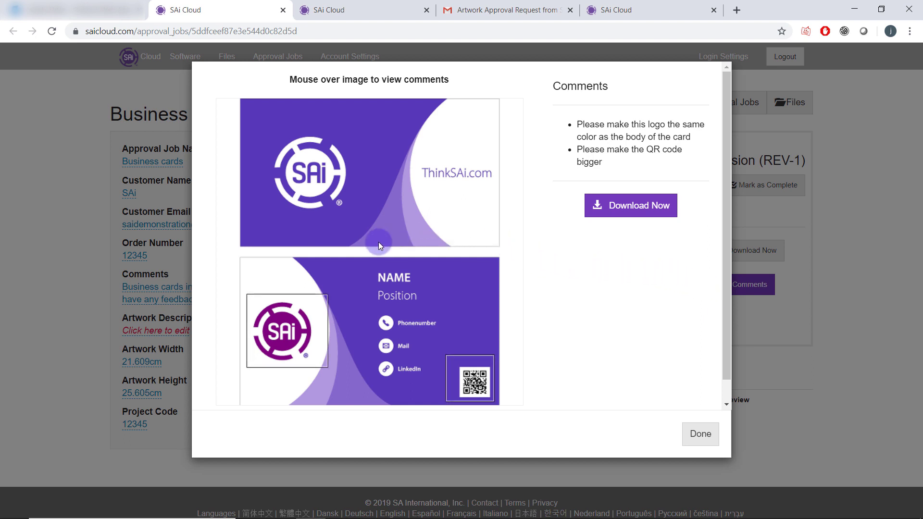
mouse_move(284, 323)
mouse_move(466, 361)
scroll(469, 361, "down", 1)
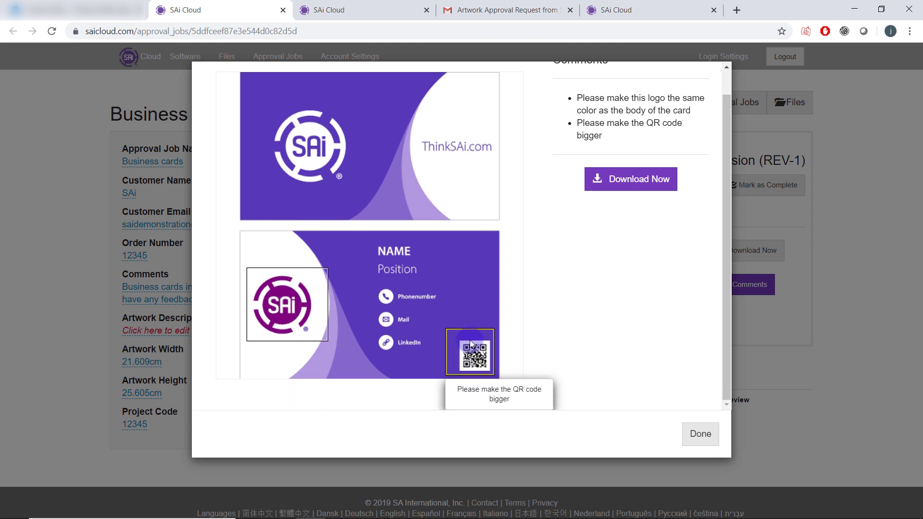
scroll(545, 240, "up", 1)
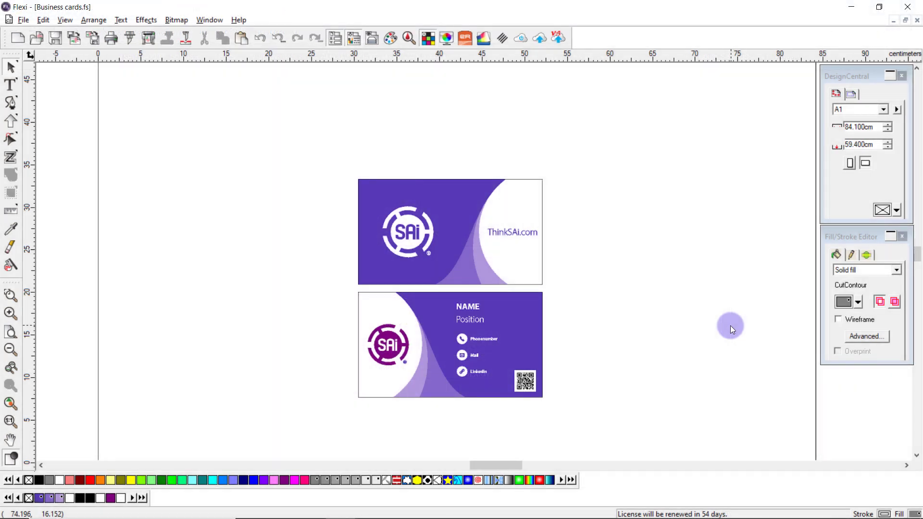
Recolour the lower card's logo to PANTONE 266 C using Select Within.
left_click(385, 334)
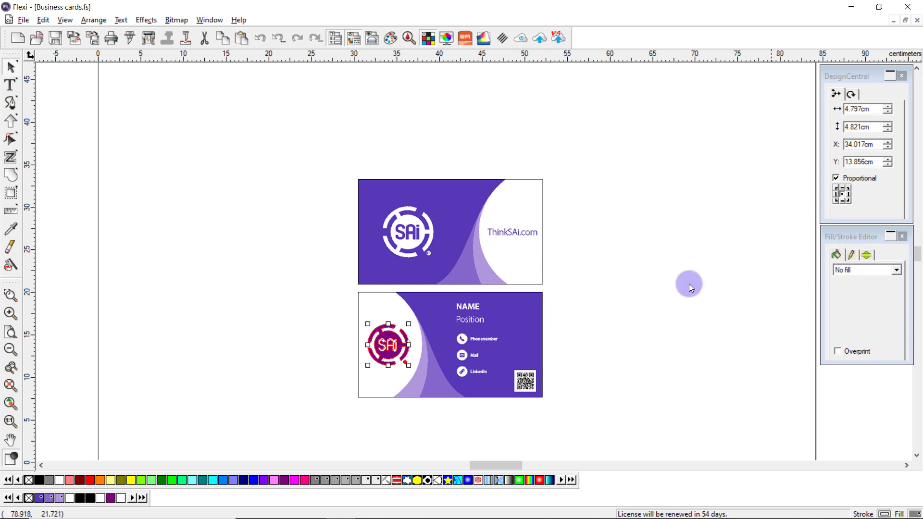
right_click(637, 318)
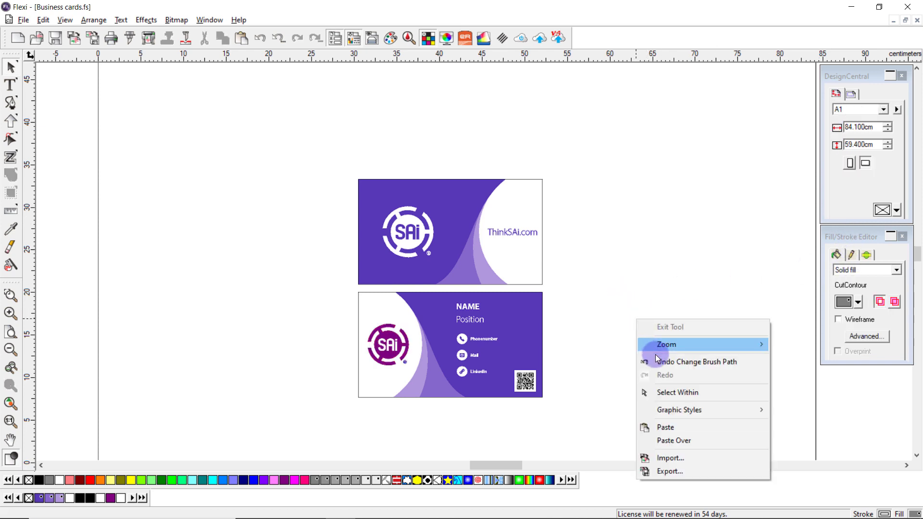
left_click(660, 391)
left_click(382, 346)
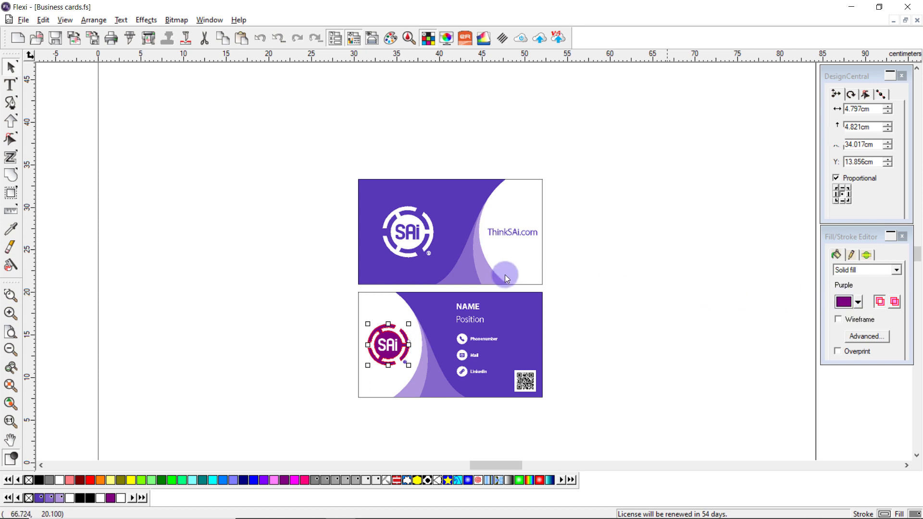
left_click(39, 497)
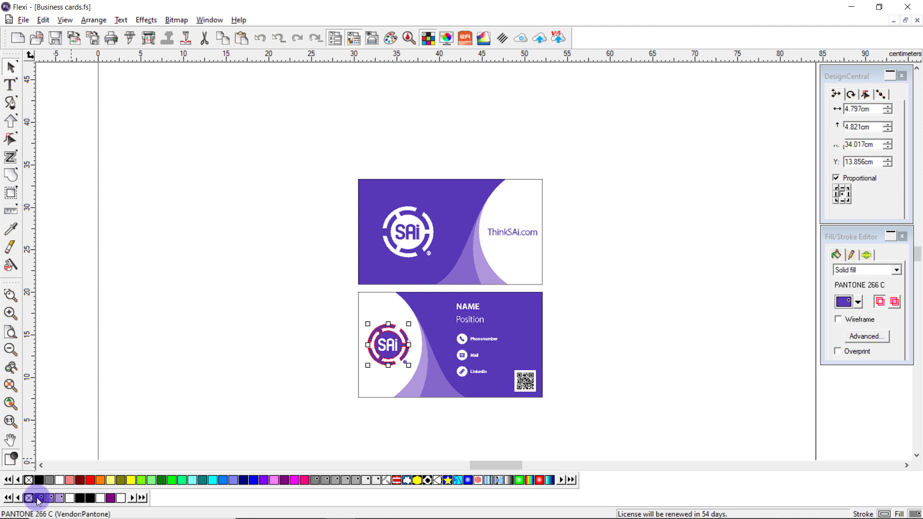
Enlarge the QR code on the lower card.
left_click(521, 377)
left_click_drag(514, 370, 494, 350)
left_click(580, 366)
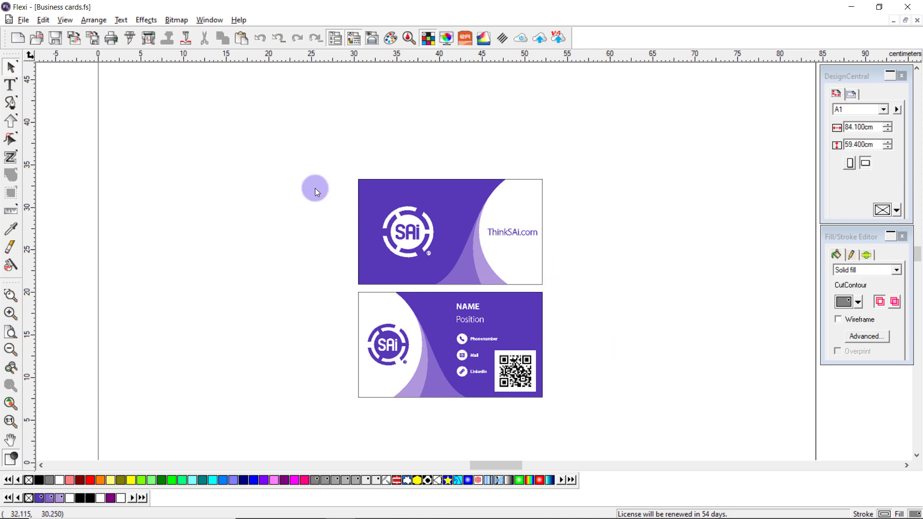
Send the revised artwork to the existing Business cards approval job.
left_click(24, 20)
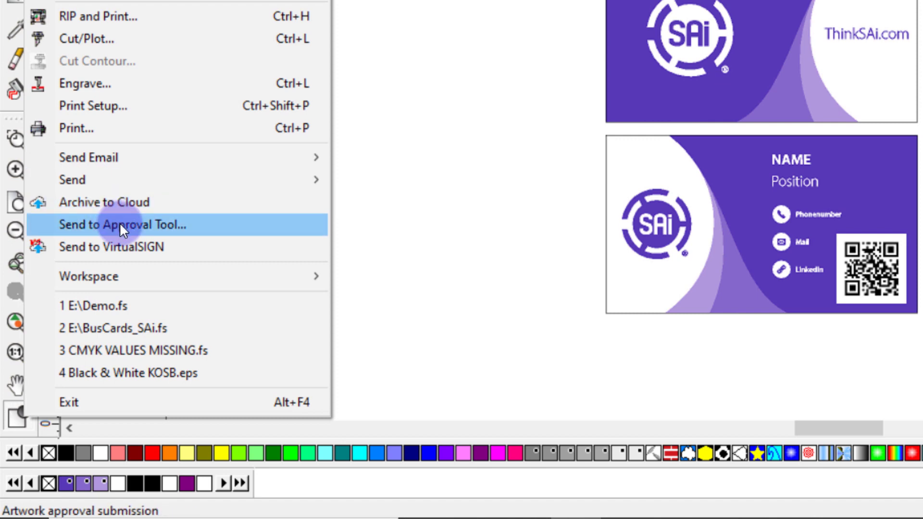
left_click(198, 224)
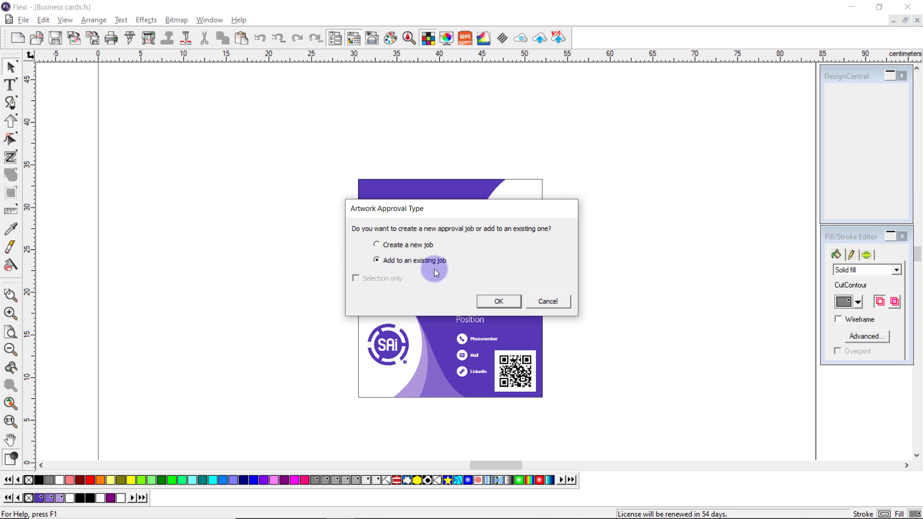
left_click(495, 302)
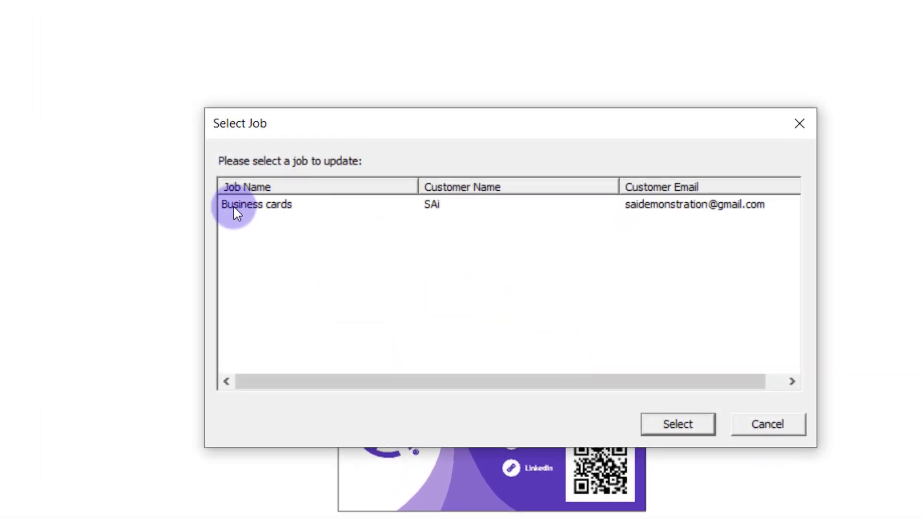
left_click(228, 207)
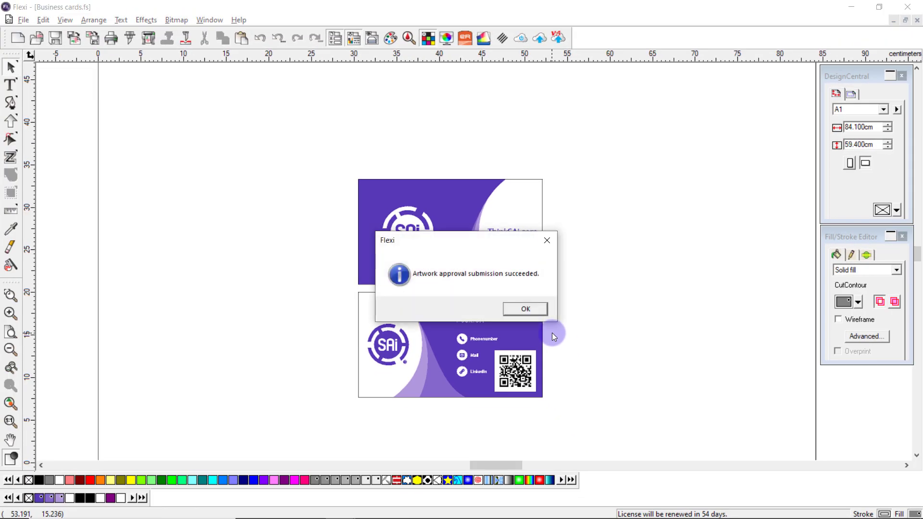
left_click(533, 309)
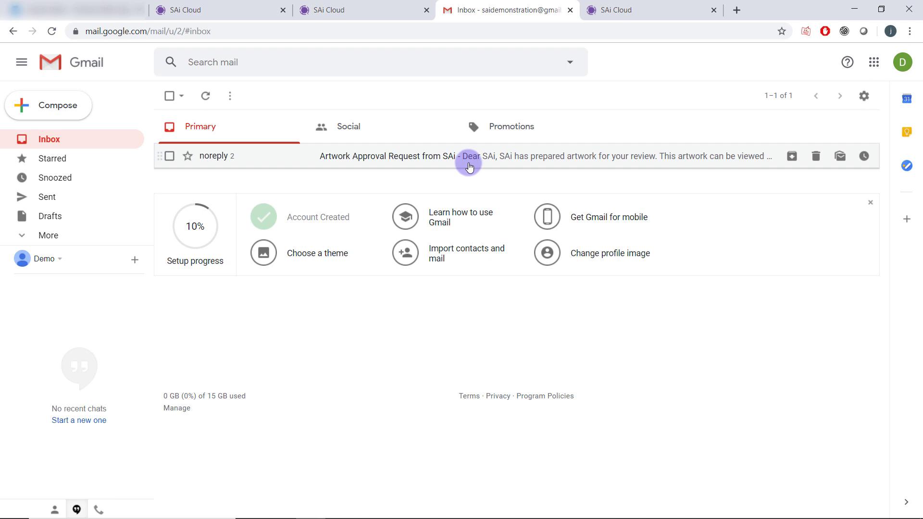
Open the newer Artwork Approval Request from SAi email in Gmail.
left_click(470, 167)
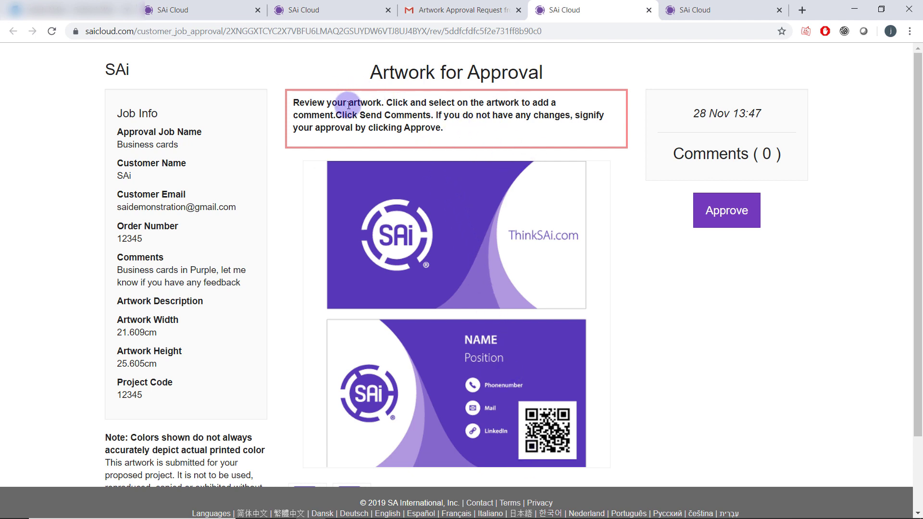
Approve the revised Business cards artwork.
left_click(710, 213)
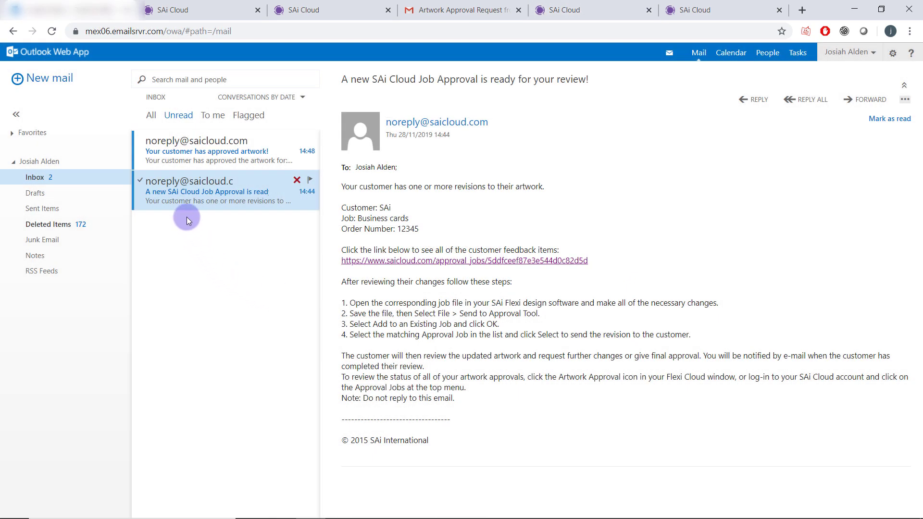
Open the 'Your customer has approved artwork!' email and follow its link to the Business cards job.
left_click(176, 150)
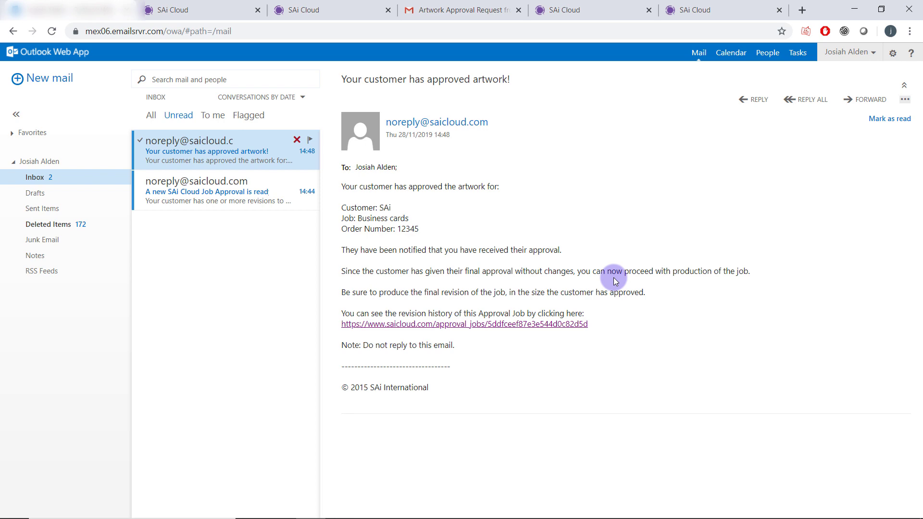
left_click(464, 324)
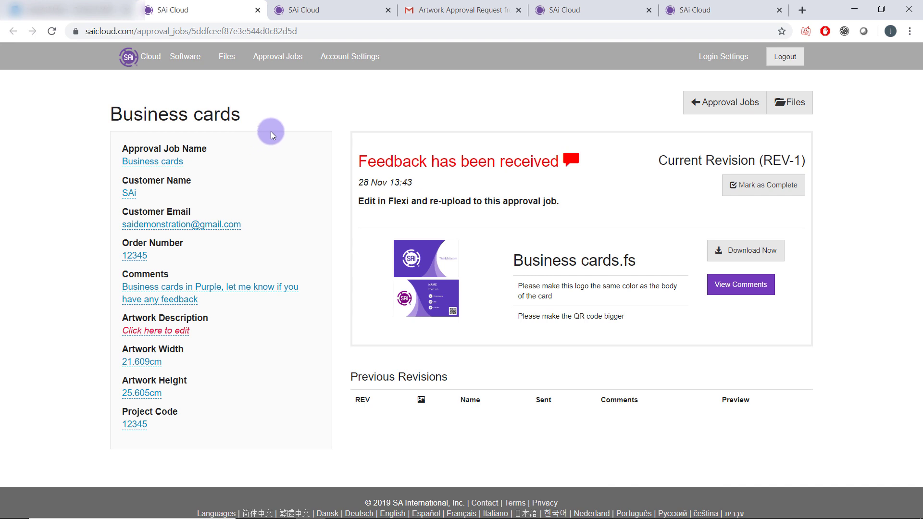
Delete the Business cards job from the Approval Jobs list and confirm the deletion.
left_click(279, 66)
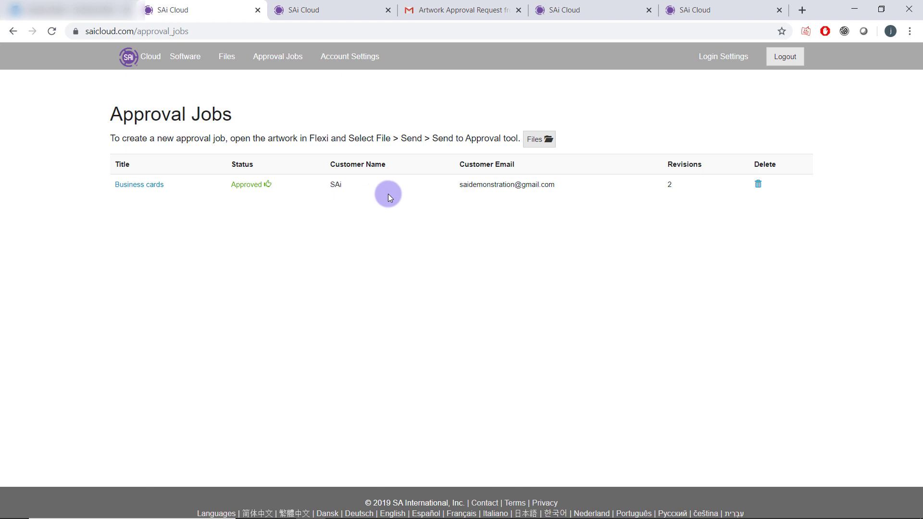
left_click(758, 186)
left_click(520, 110)
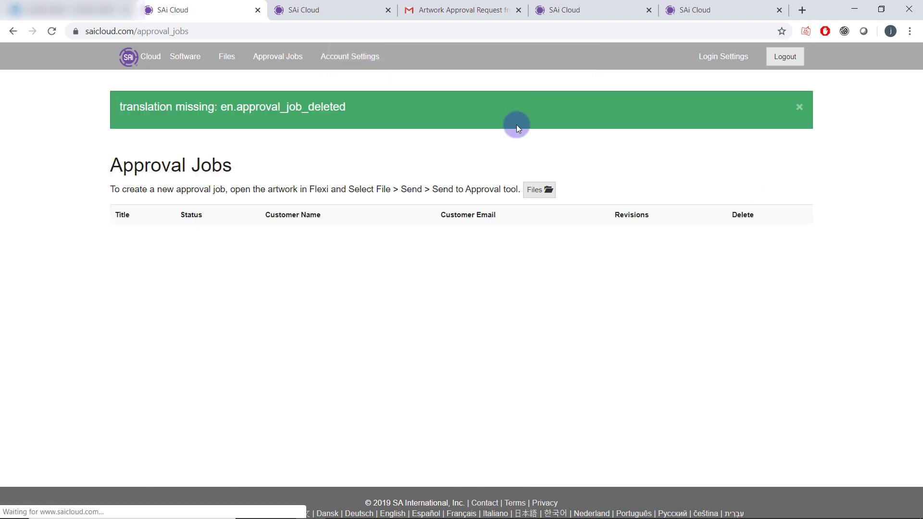